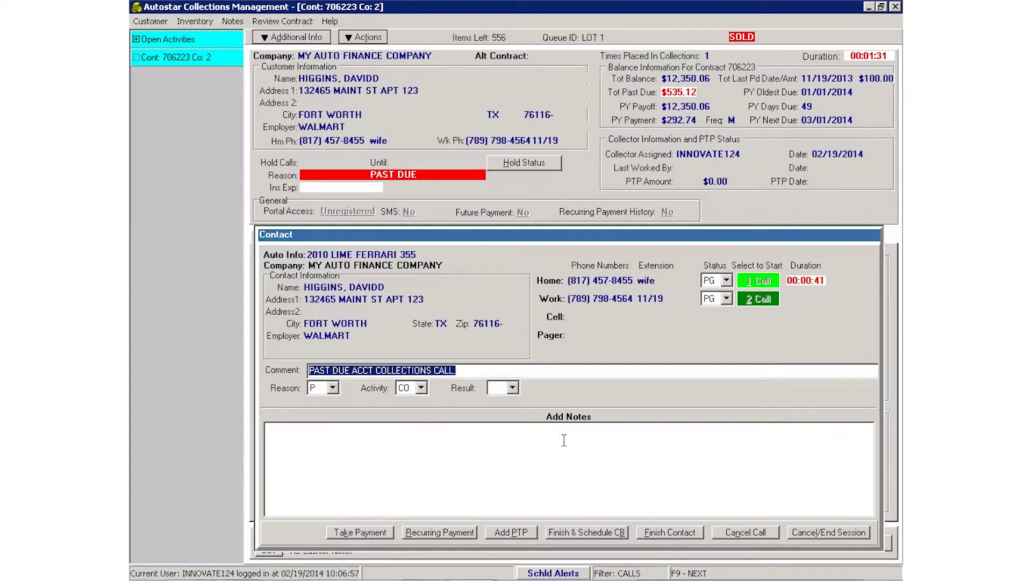
click(520, 532)
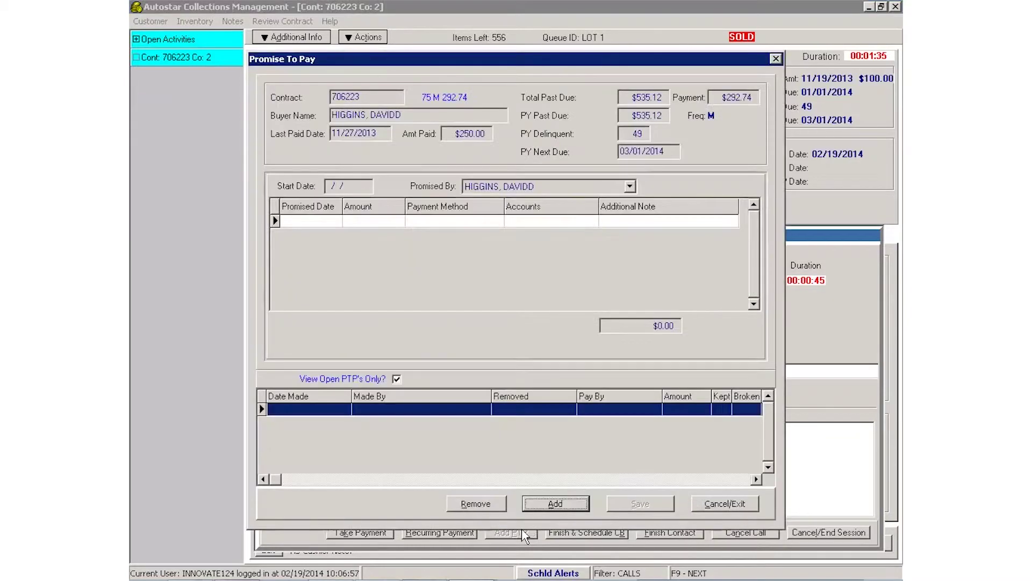
click(528, 507)
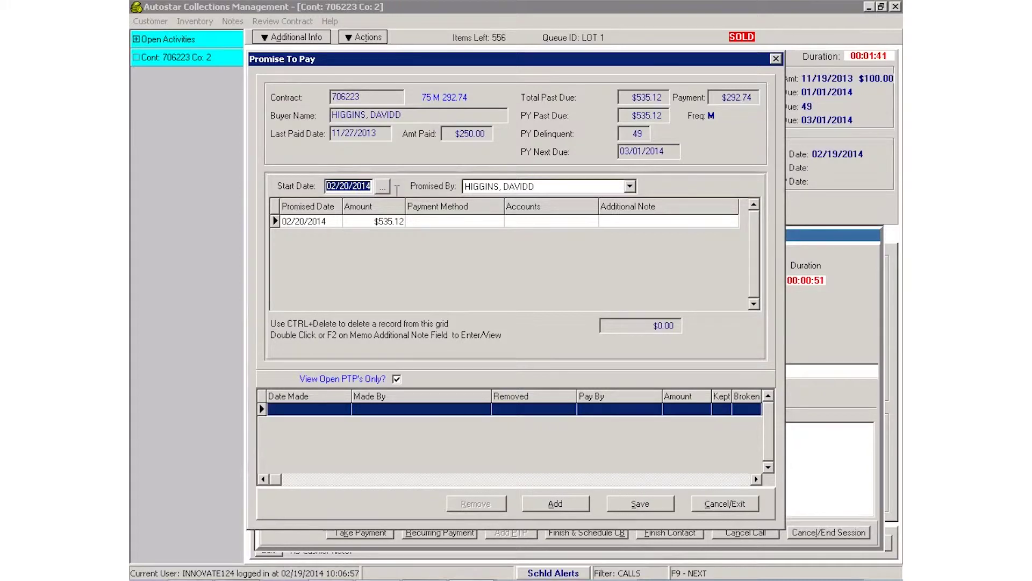
click(630, 186)
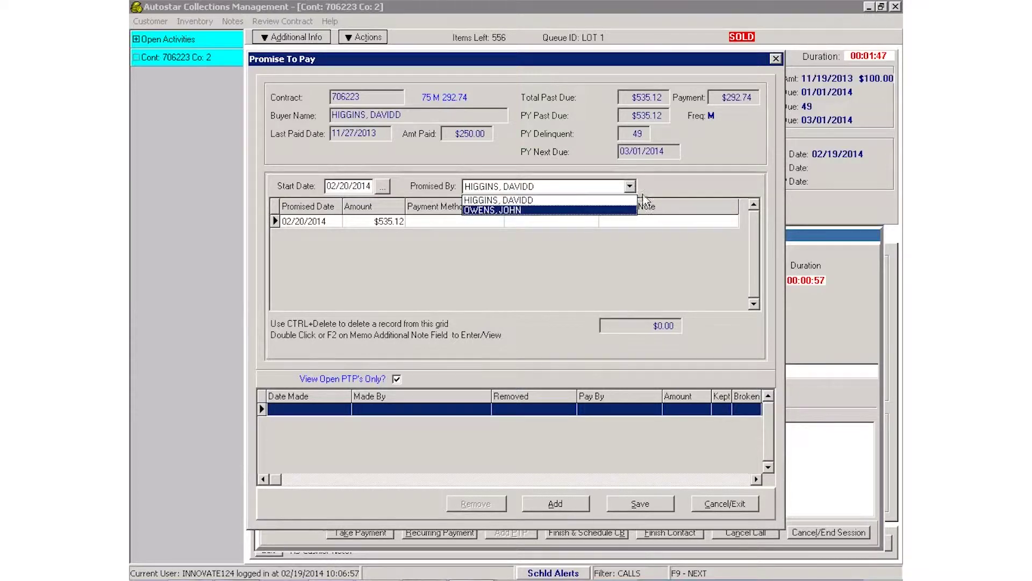
click(630, 186)
Set the new promise's date to 02/24/2014 and its amount to $250.00.
click(303, 224)
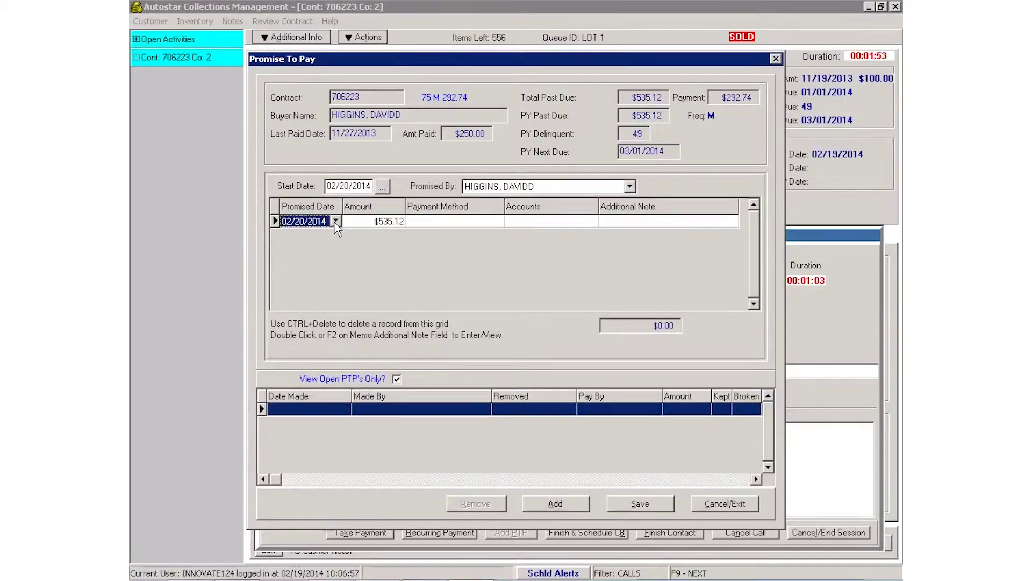
click(335, 225)
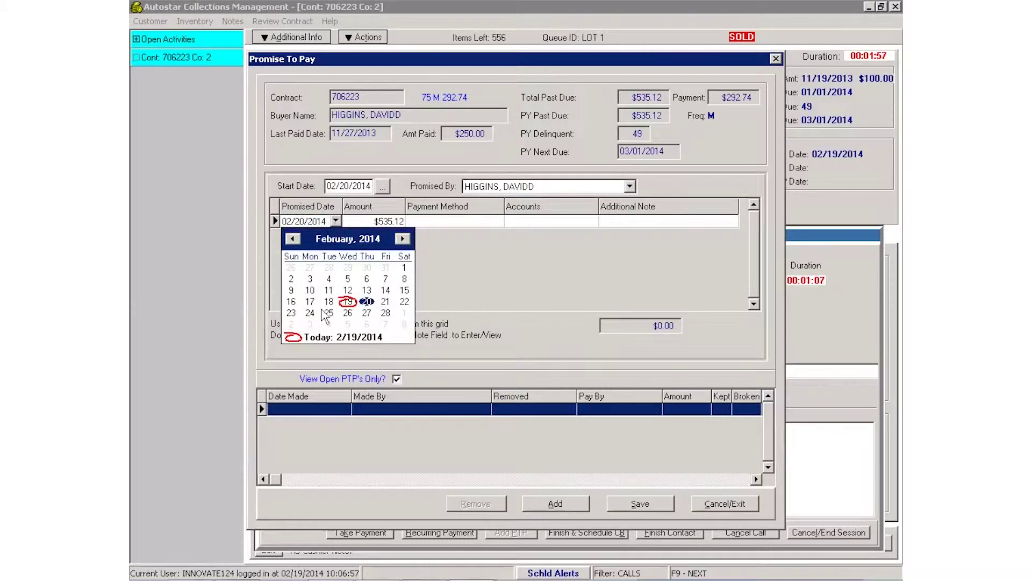
click(310, 314)
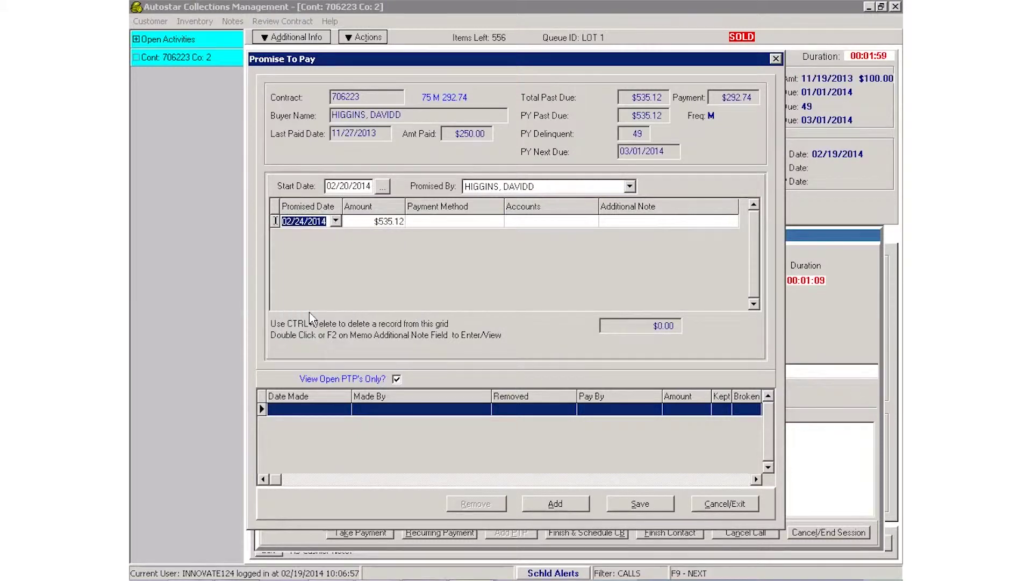
click(372, 222)
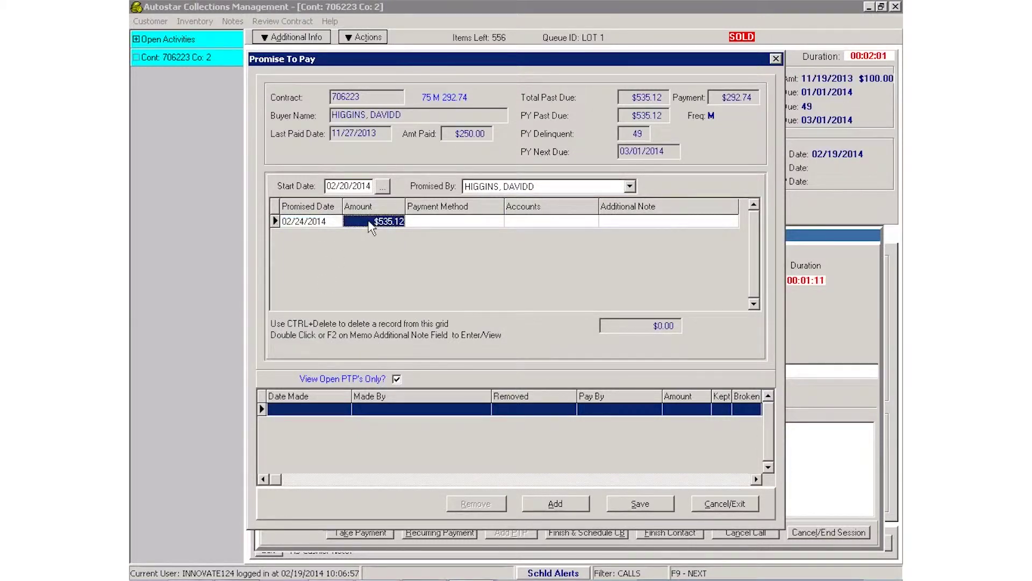
text(250.00)
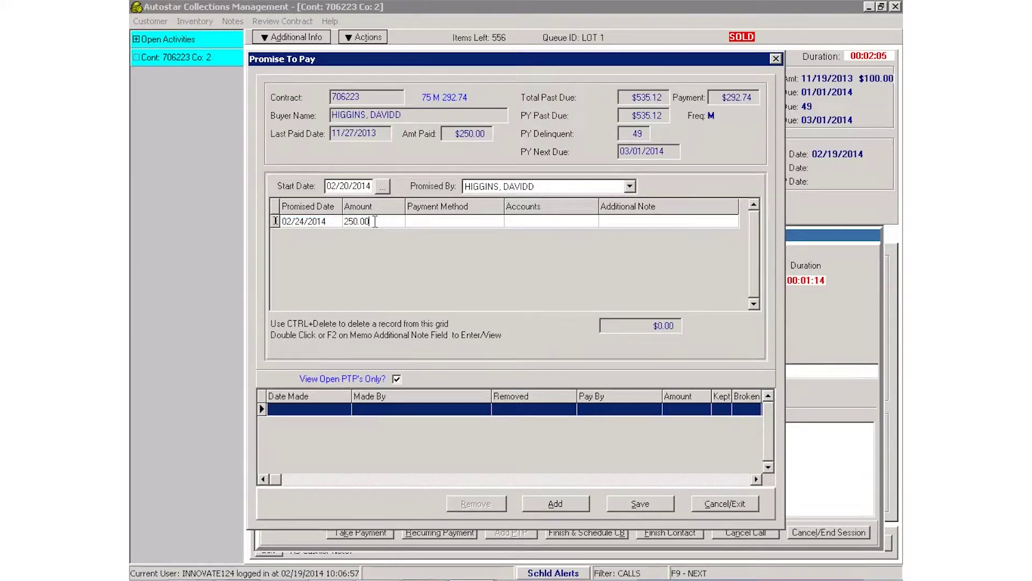
key(Tab)
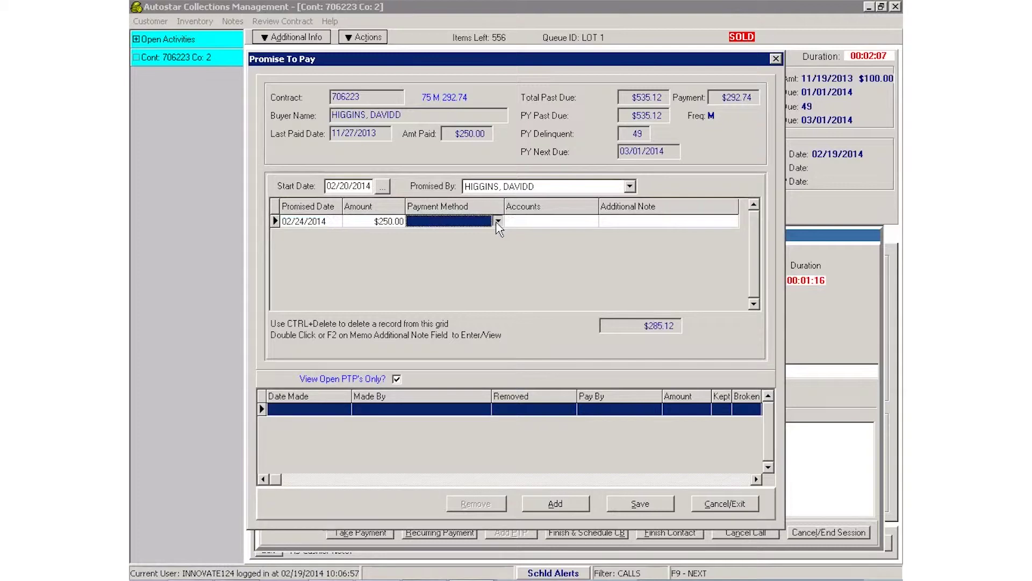
click(498, 222)
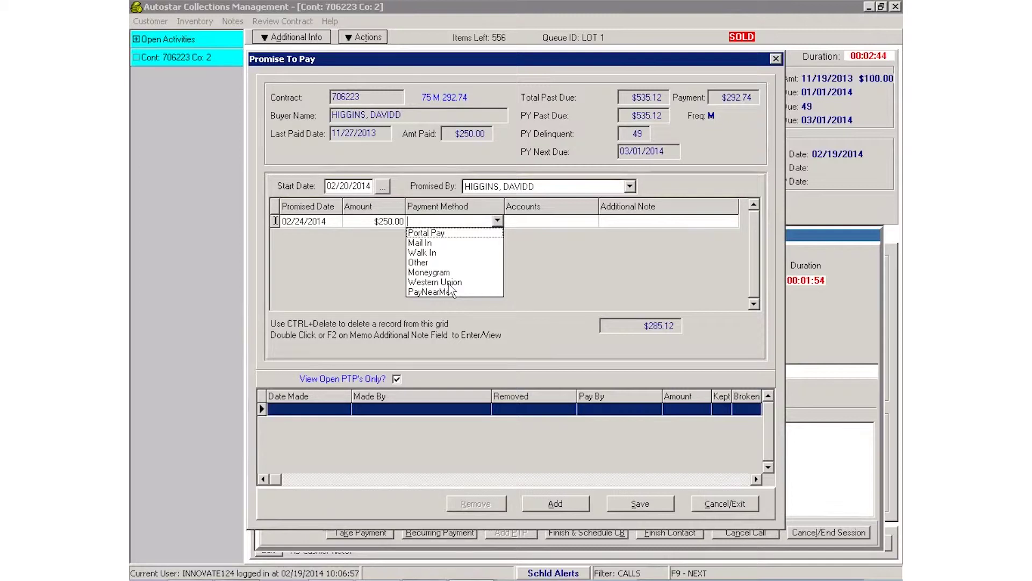
Set Western Union as payment method, leave the additional note blank, and save the $250.00 promise.
click(449, 283)
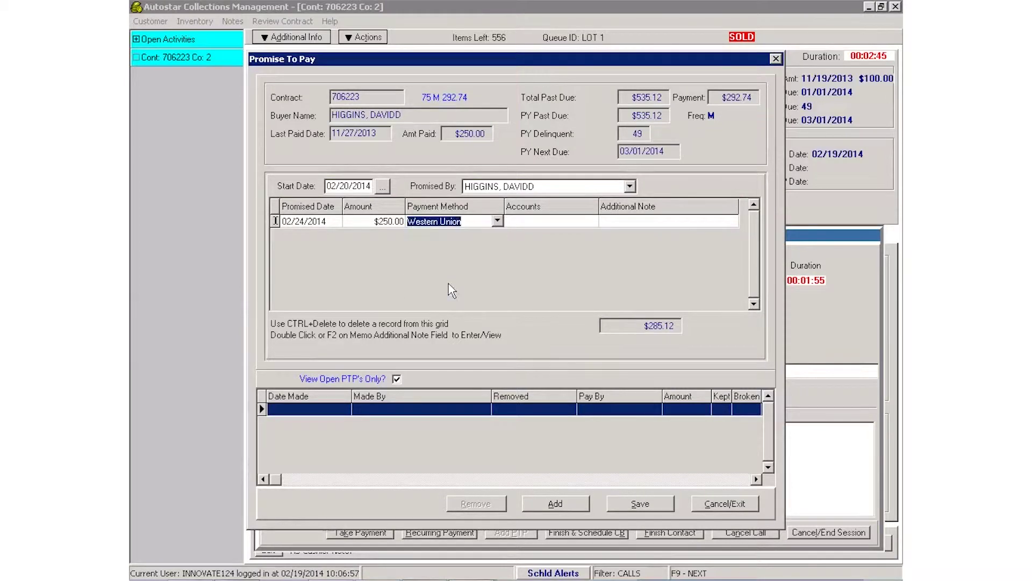
click(551, 226)
click(592, 225)
click(666, 224)
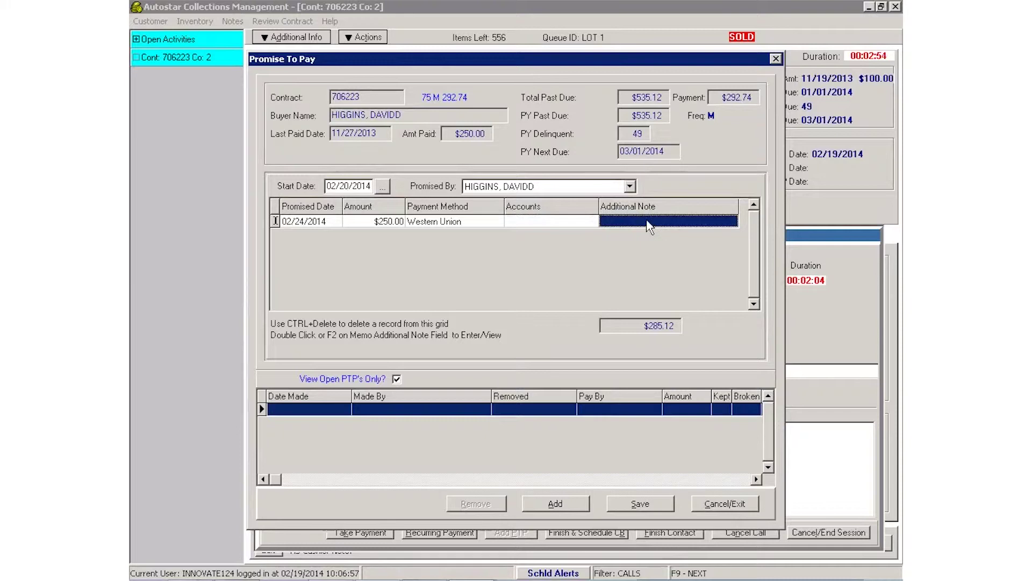
double_click(648, 222)
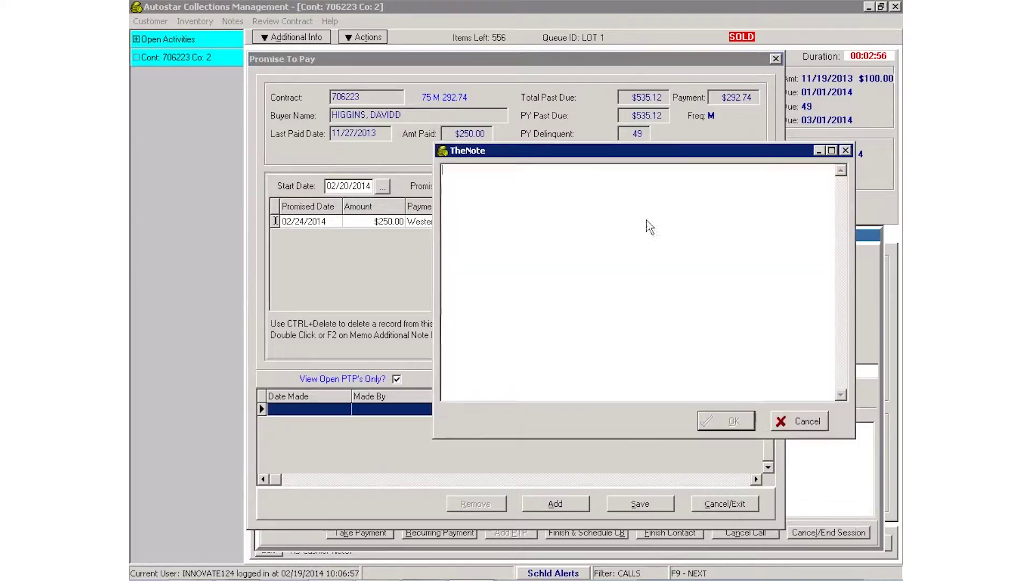
click(801, 422)
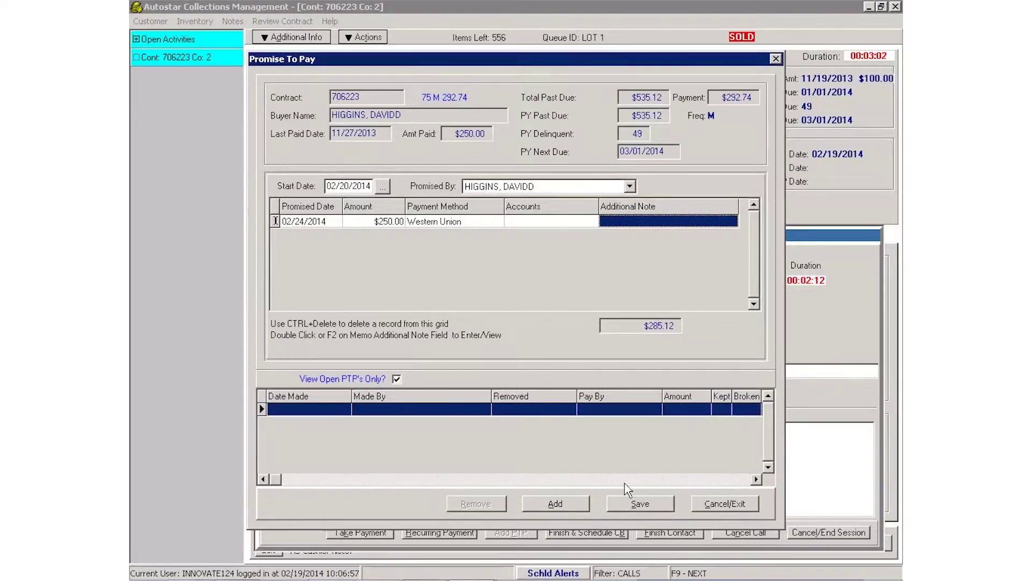
click(640, 505)
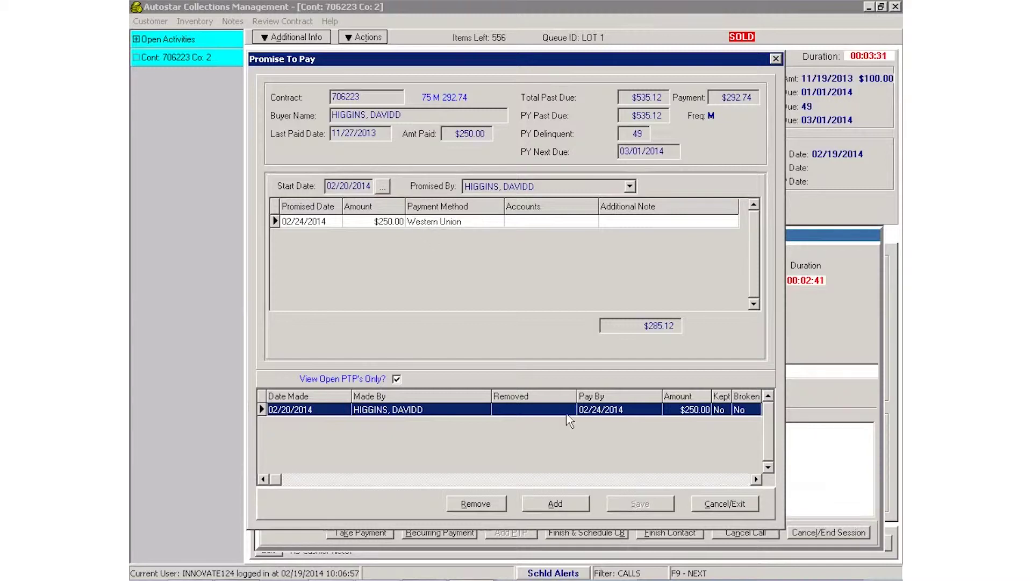
Replace the comment with 'cu will make pmt 2/24', then finish the contact and end the session.
click(713, 505)
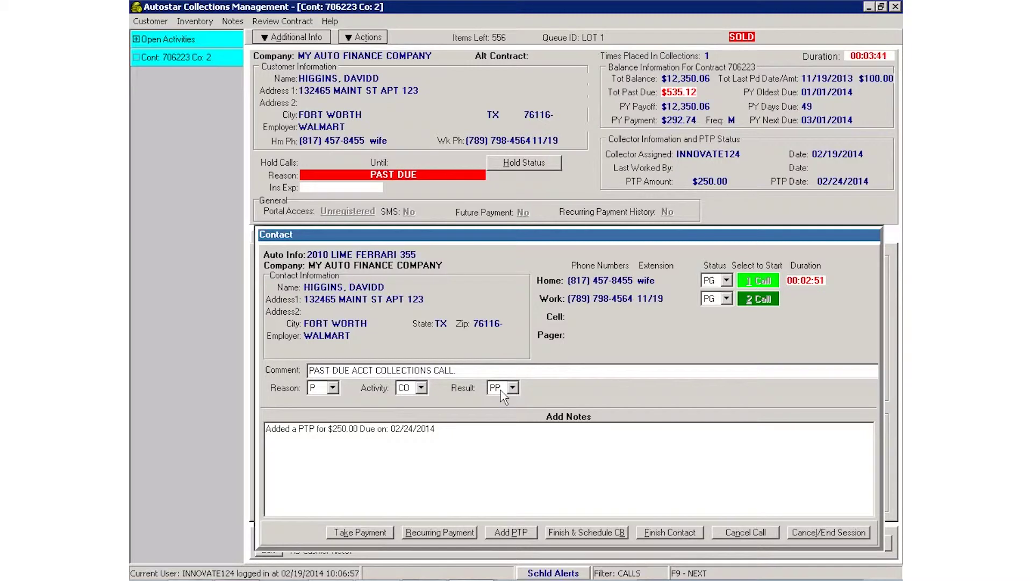
drag(468, 371, 284, 371)
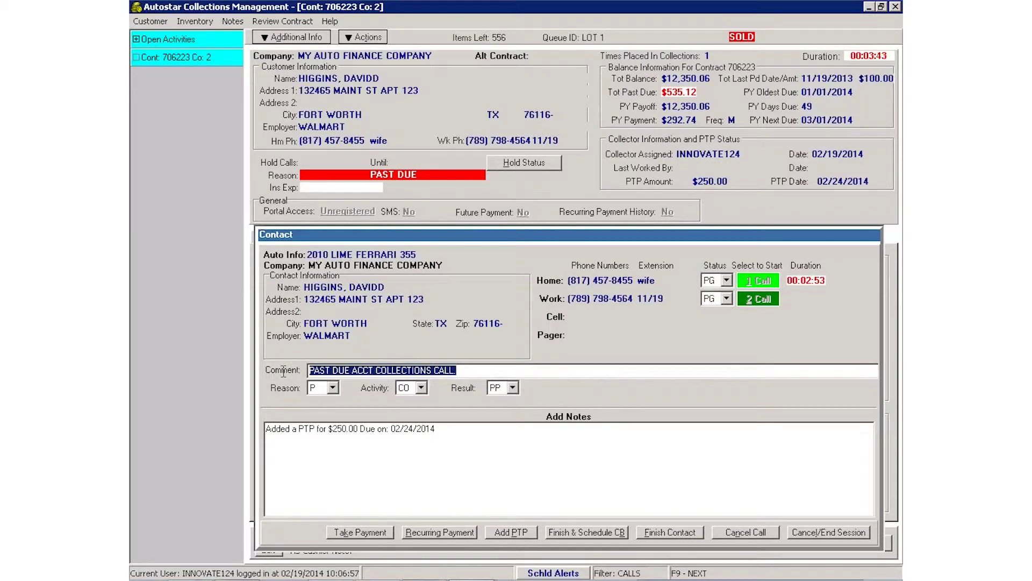
text(cu will no)
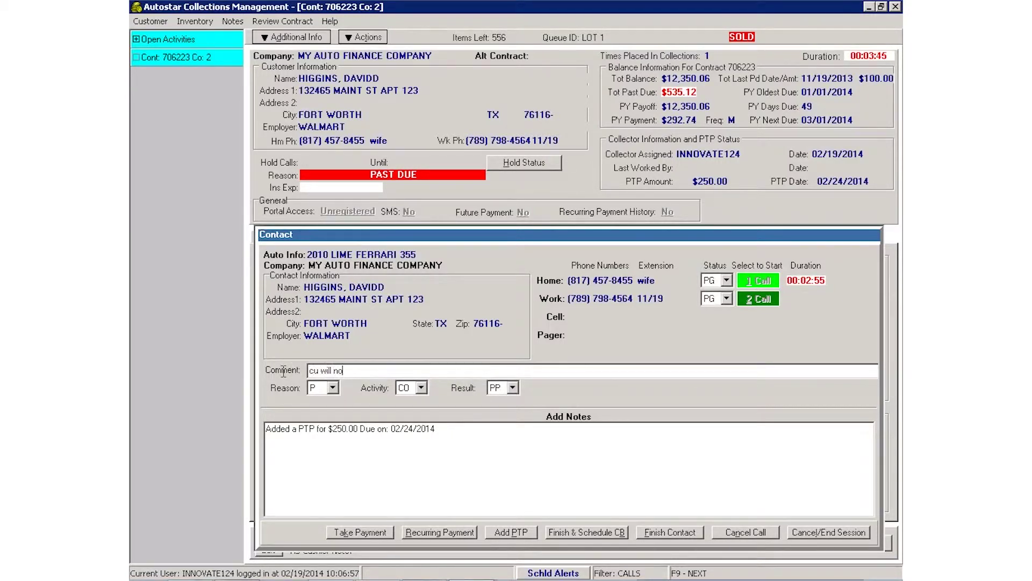
key(BackSpace)
key(BackSpace)
text(make pmt 2/24)
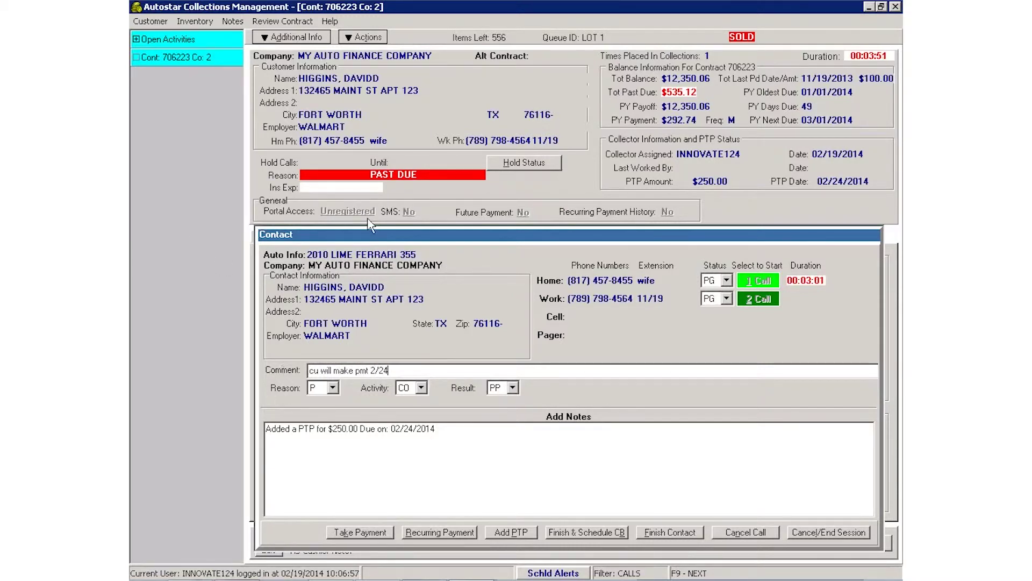
click(669, 534)
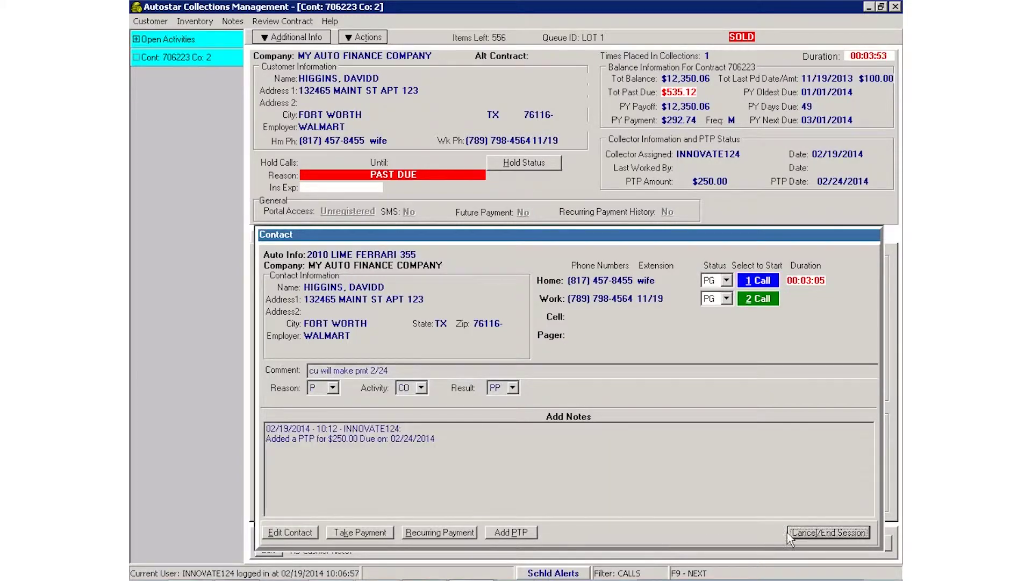
click(828, 532)
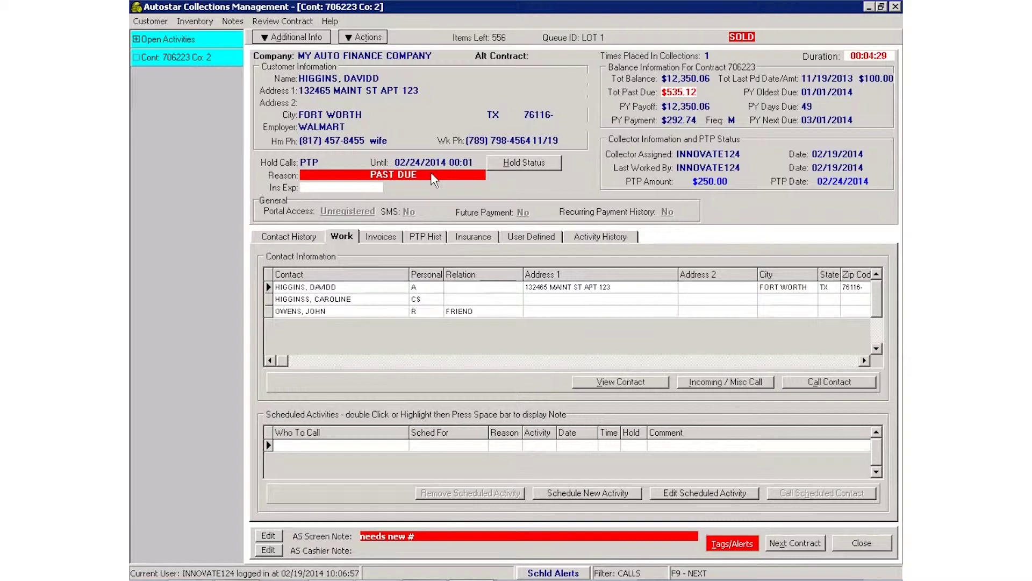
click(430, 237)
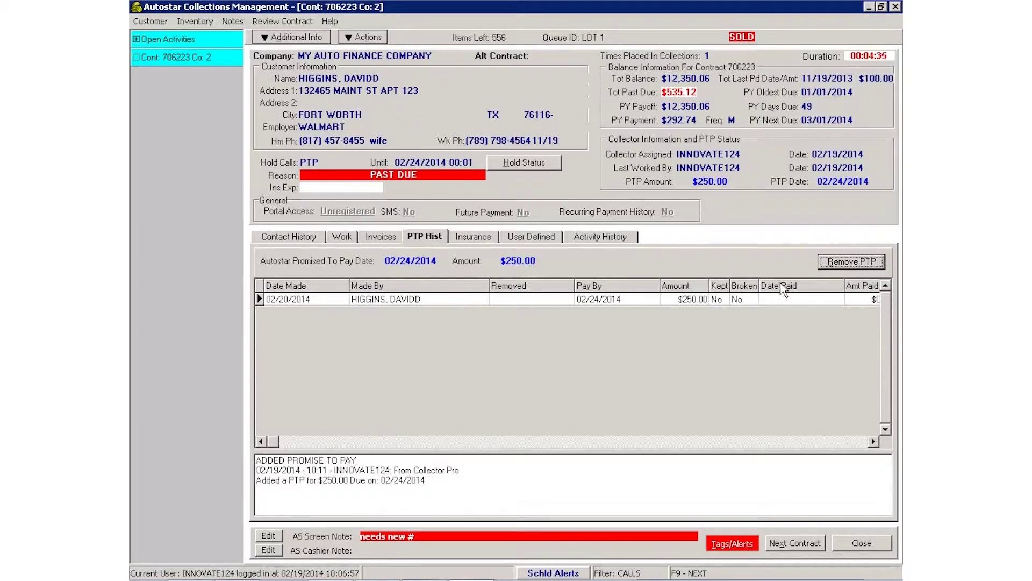
click(703, 300)
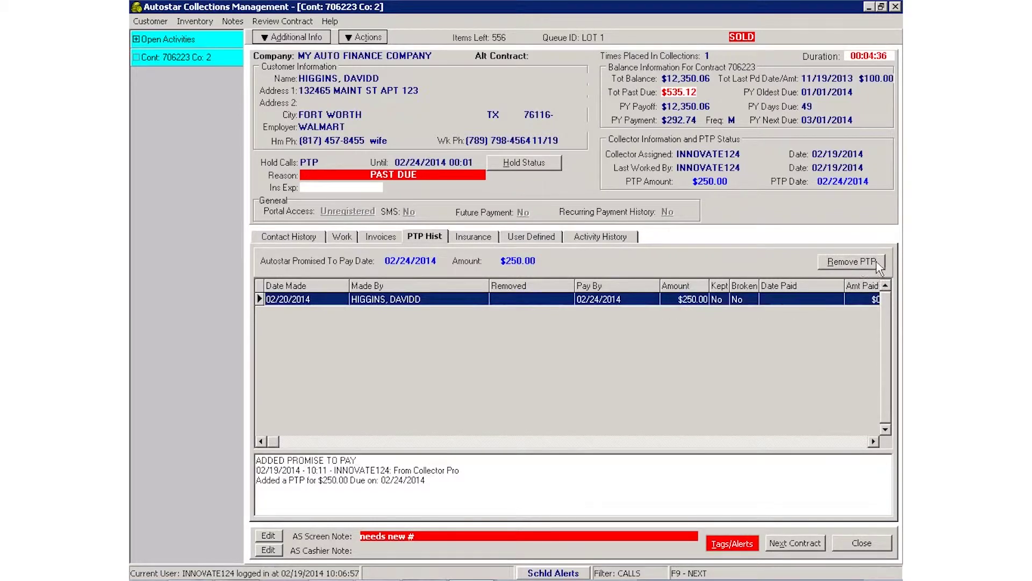
click(846, 268)
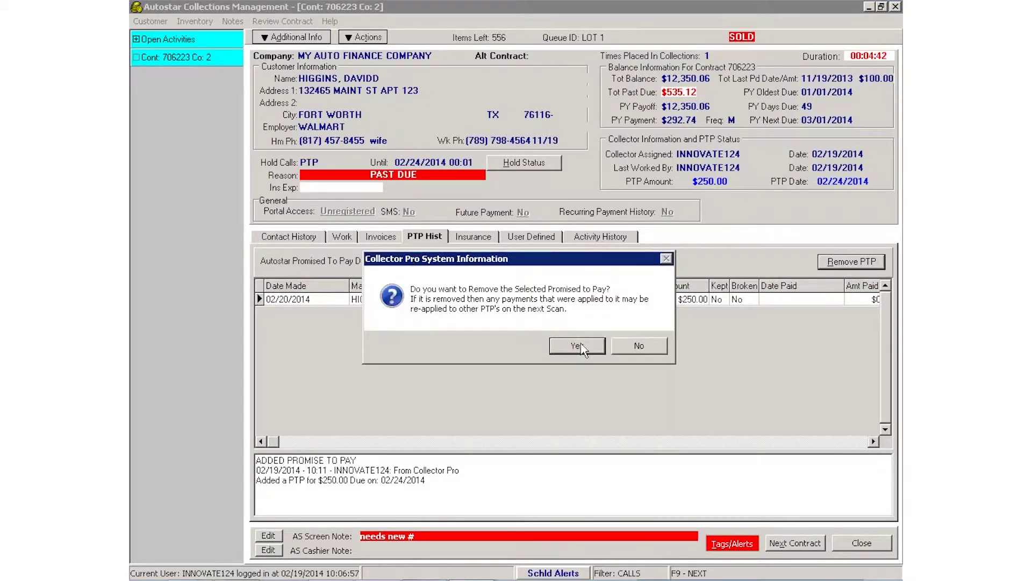
click(646, 349)
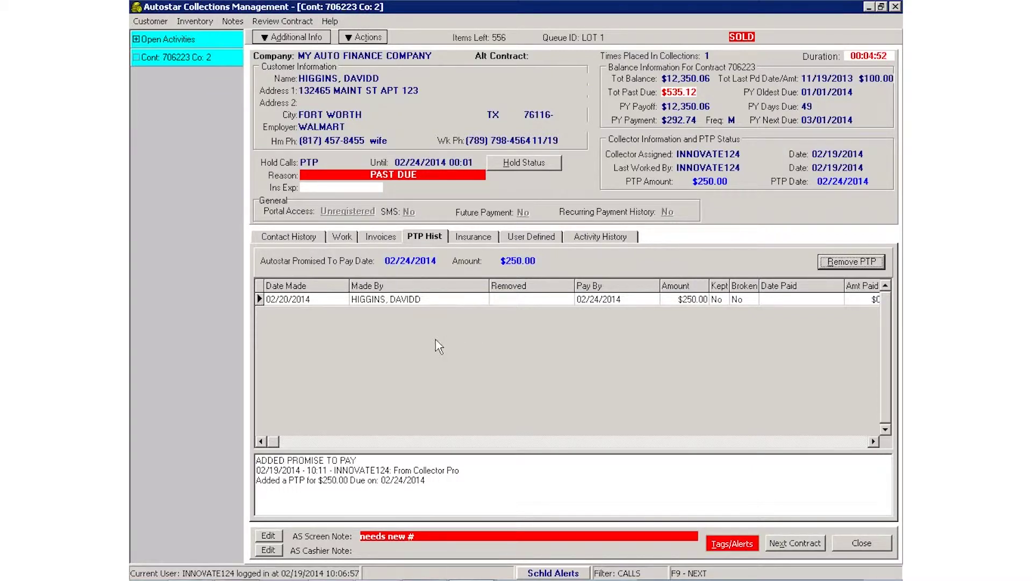
click(811, 546)
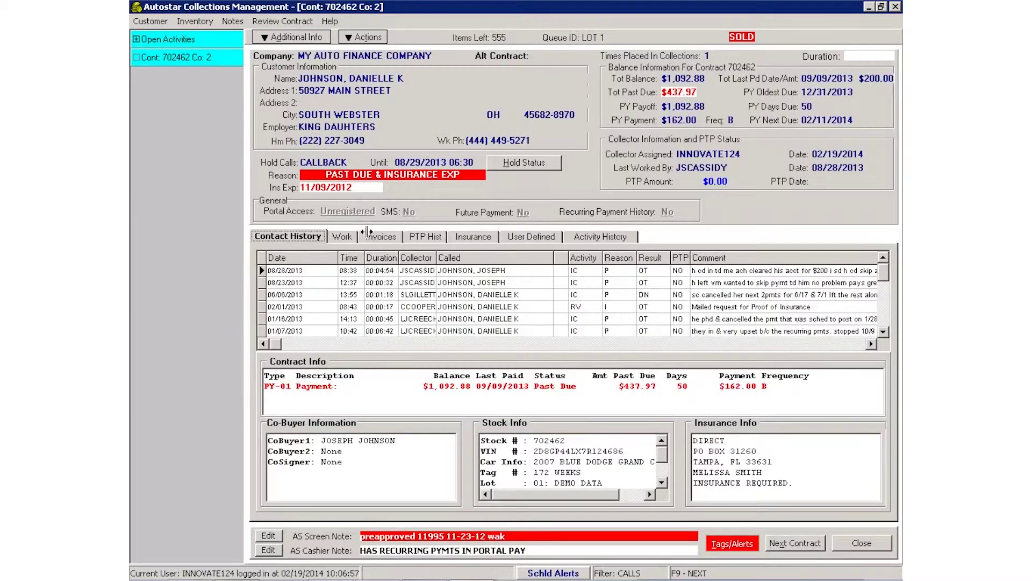
Log an Incoming / Misc Call and add a new promise-to-pay row.
click(343, 236)
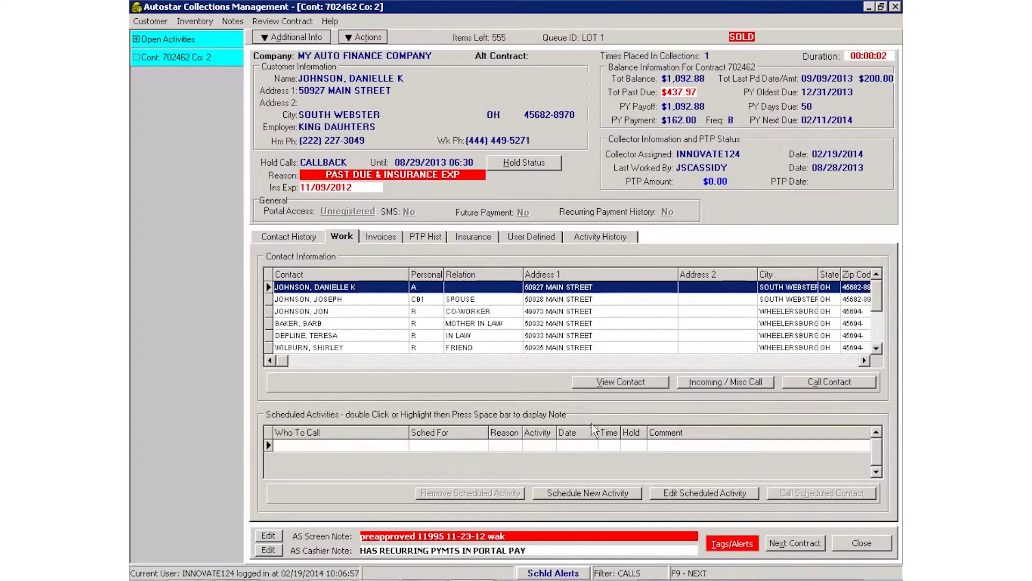
click(759, 382)
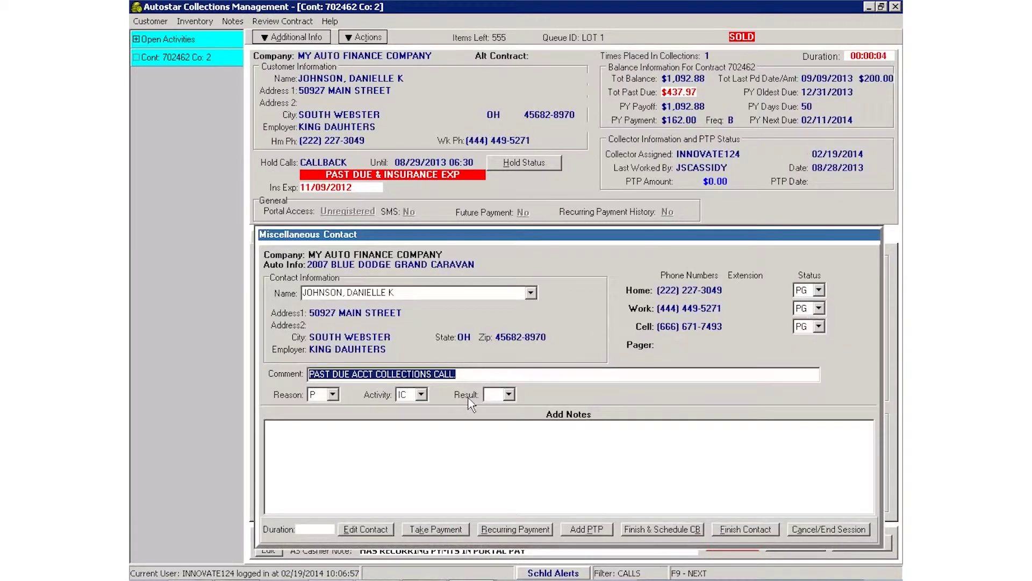
click(596, 530)
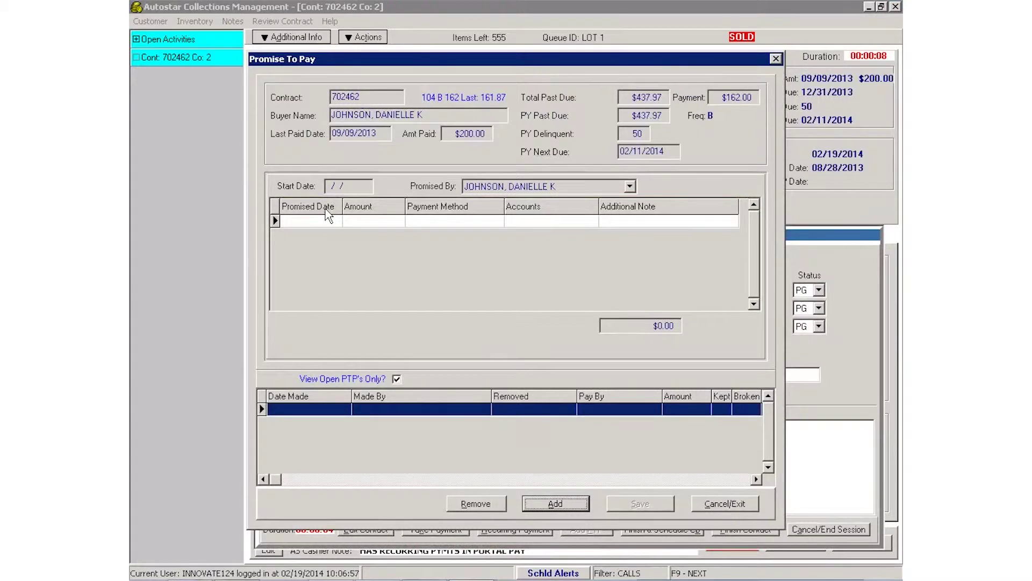
click(555, 503)
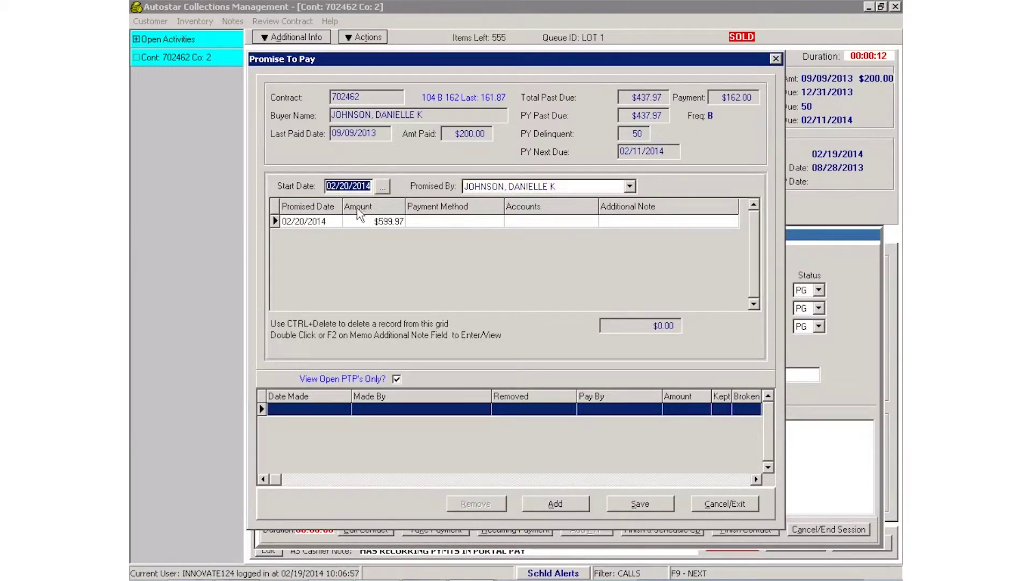
Enter a $200.00 Western Union promise due 02/24/2014 and save it.
click(322, 221)
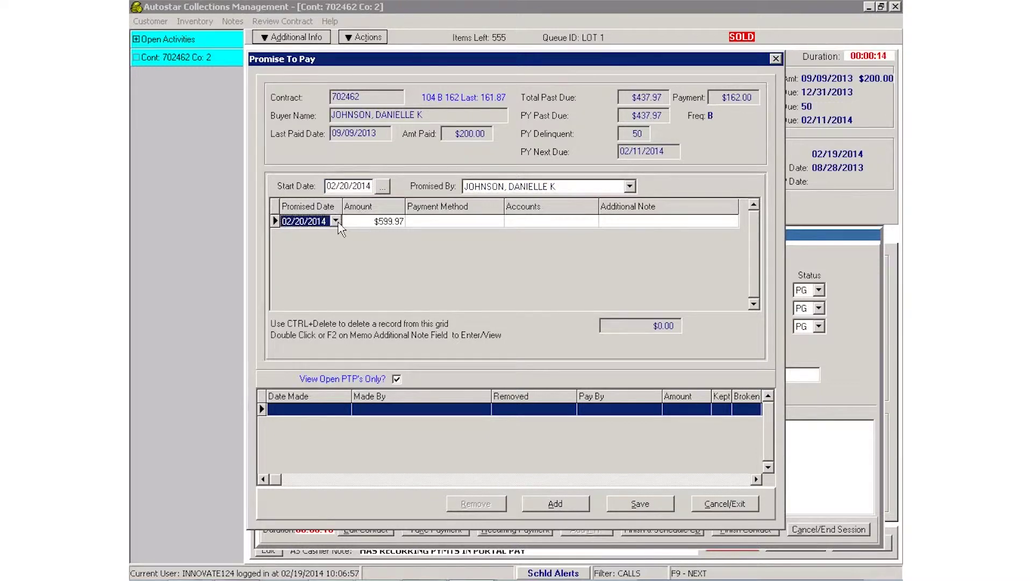
click(336, 220)
click(309, 313)
click(379, 223)
text(2)
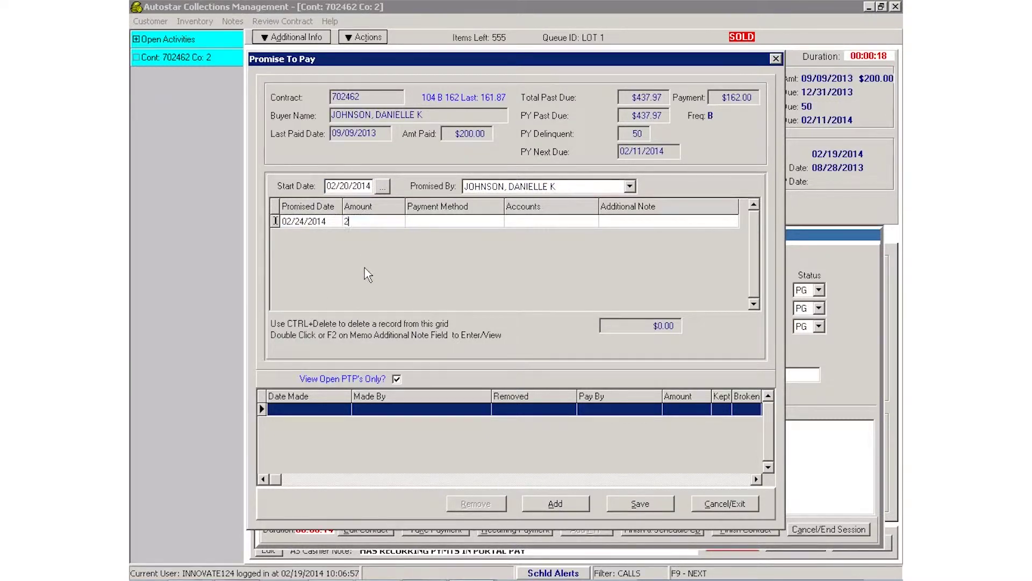
text(00.00)
click(492, 222)
click(498, 221)
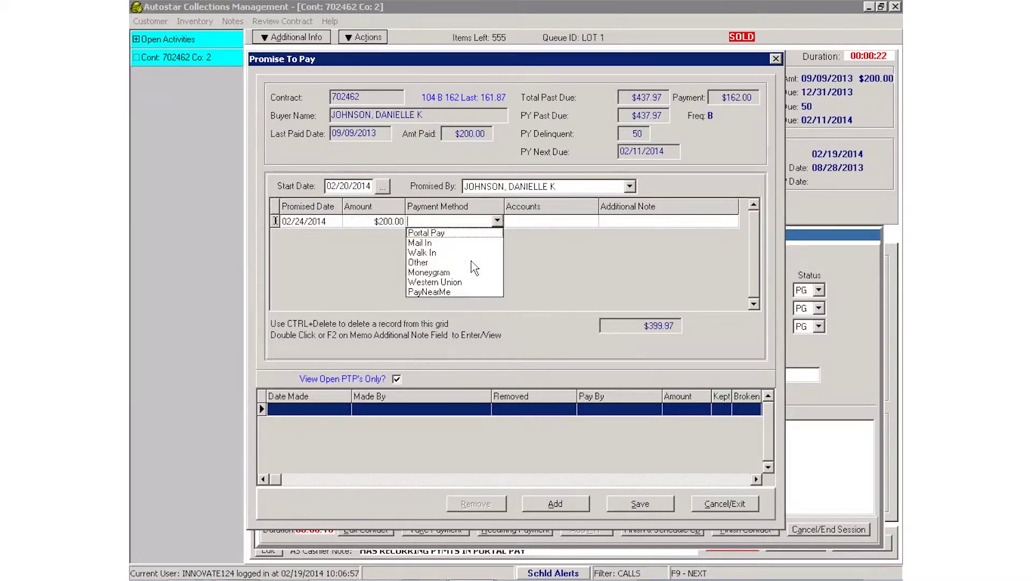
click(436, 282)
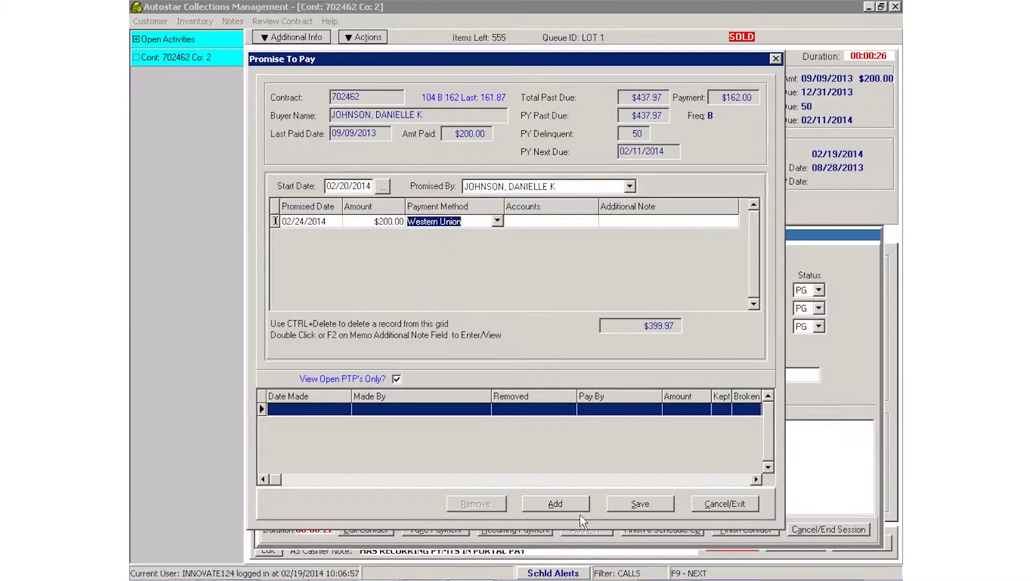
click(637, 504)
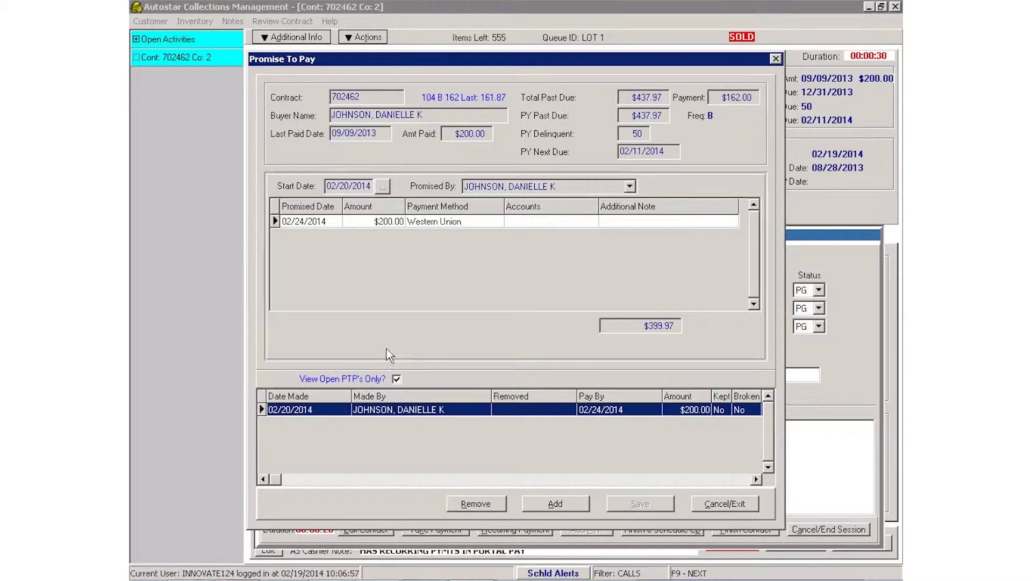
click(556, 504)
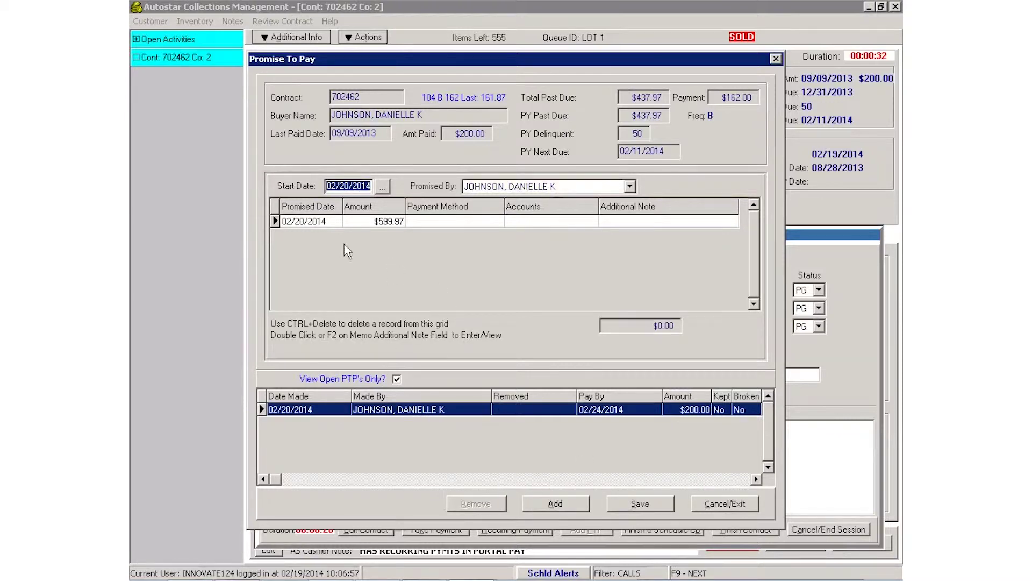
Fill the second promise row with 02/28/2014, $200.00 and Western Union, and save it.
click(334, 221)
click(335, 221)
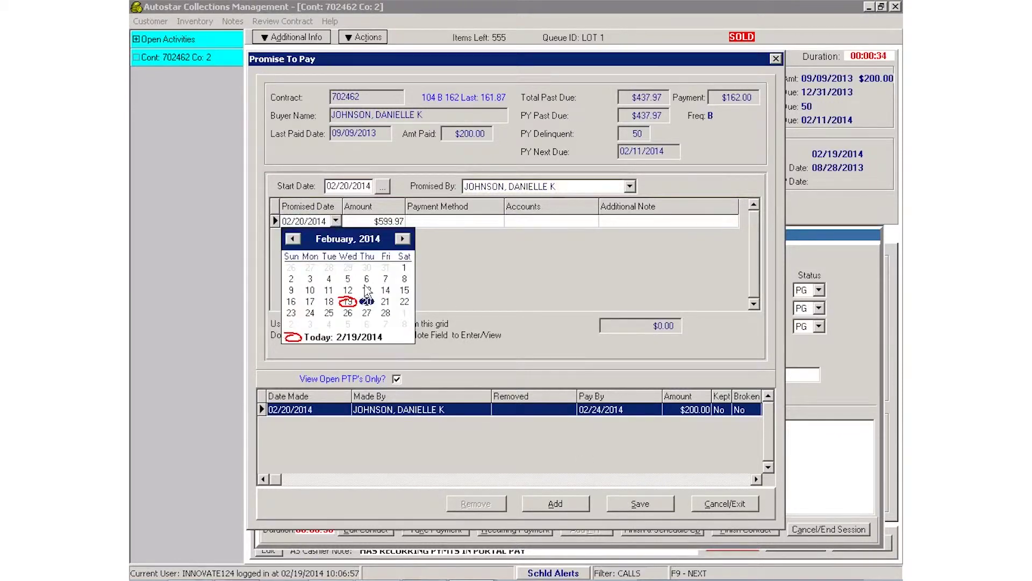
click(386, 313)
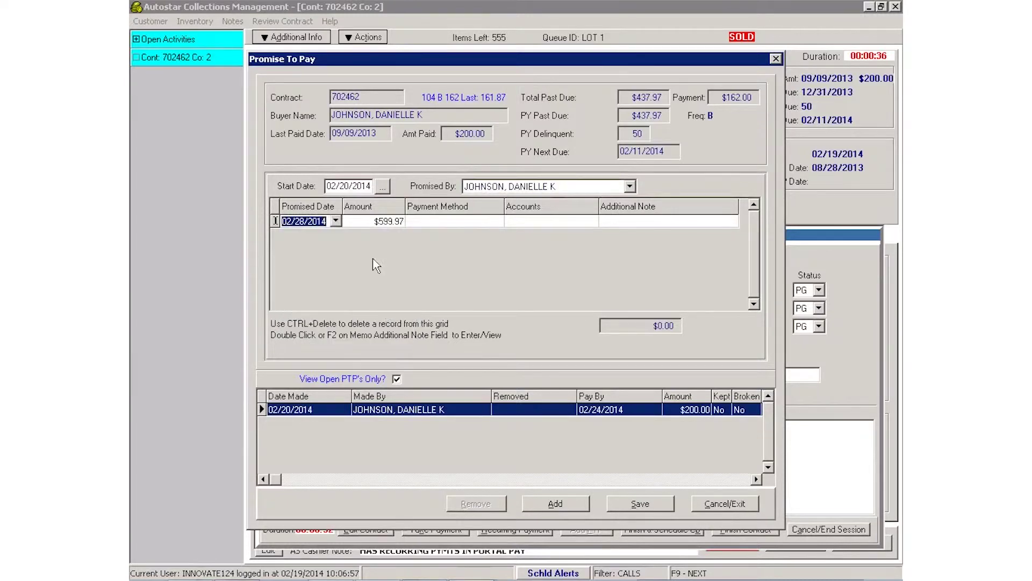
click(376, 227)
text(200)
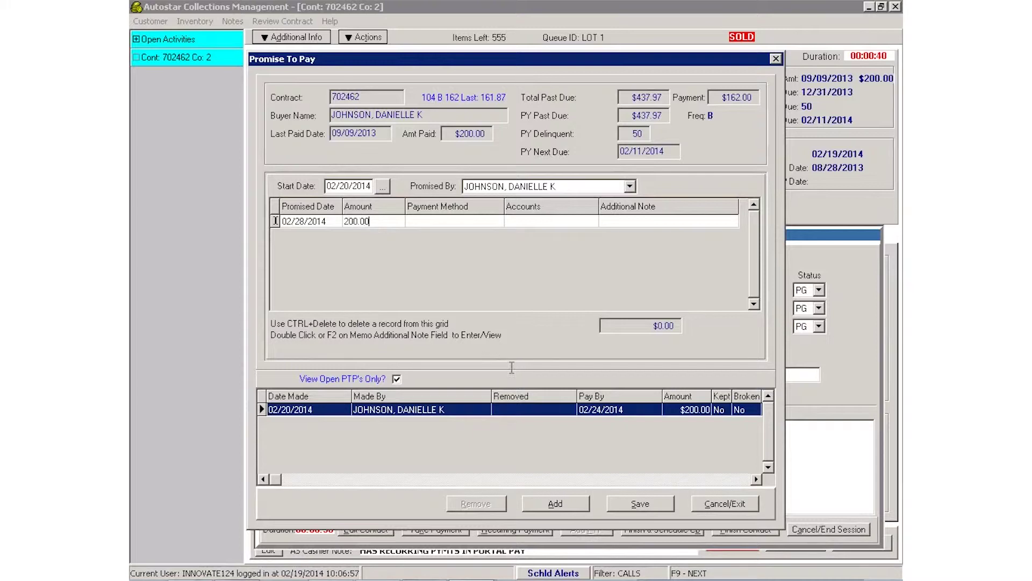
click(483, 223)
click(497, 221)
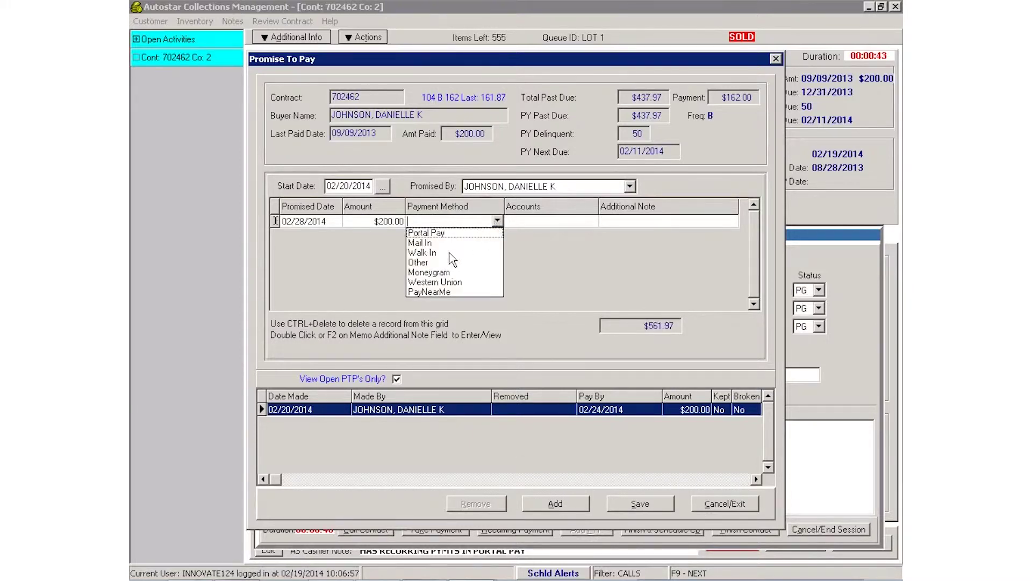
click(442, 282)
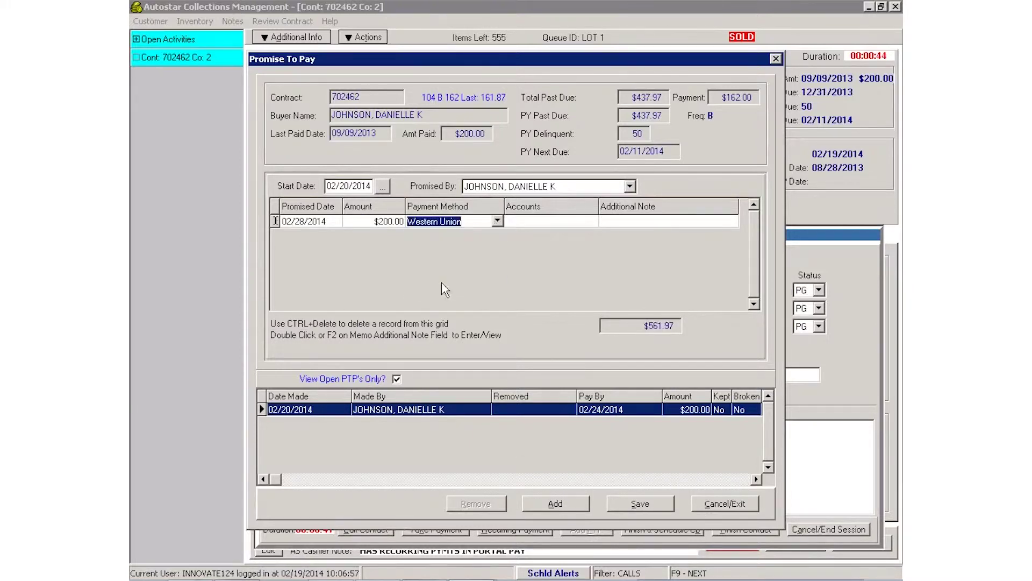
click(636, 503)
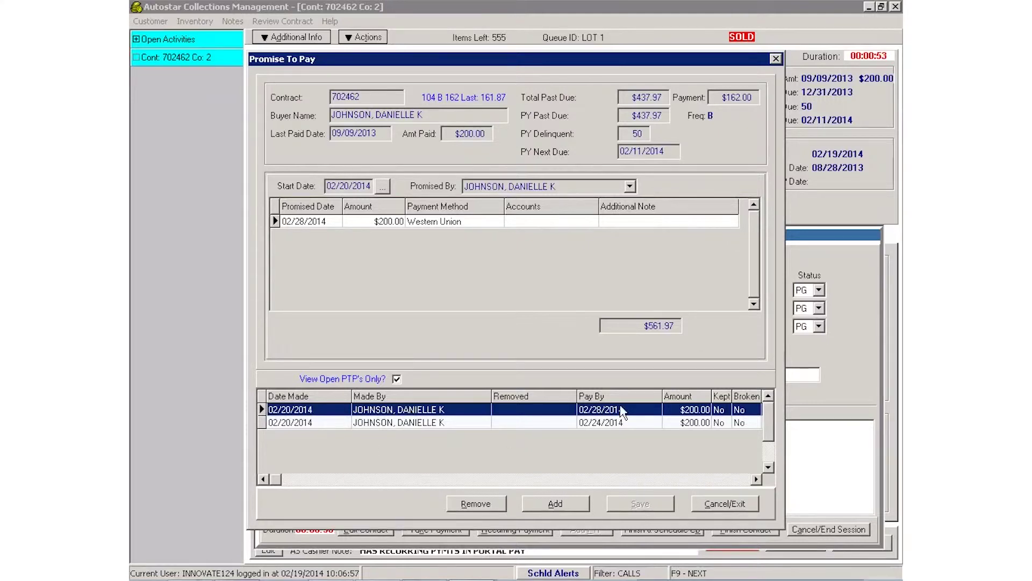
Close the promise form, then finish the contact and end the session.
click(717, 505)
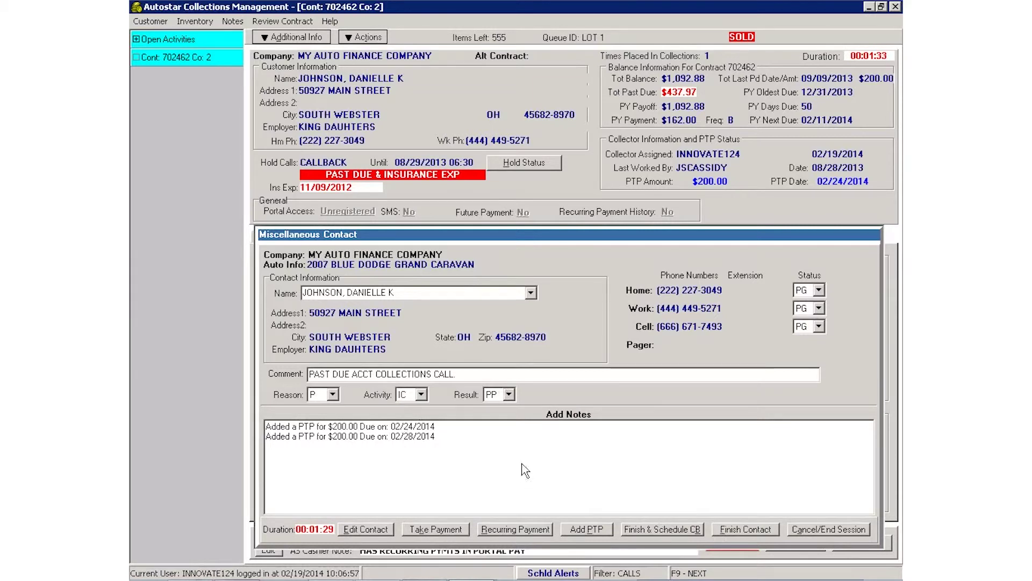
click(745, 532)
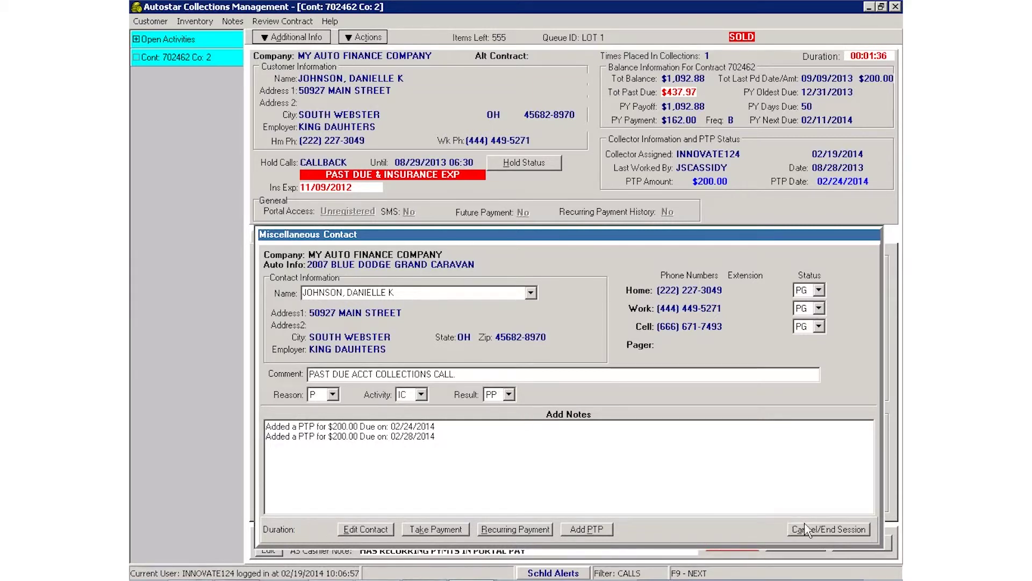
click(790, 529)
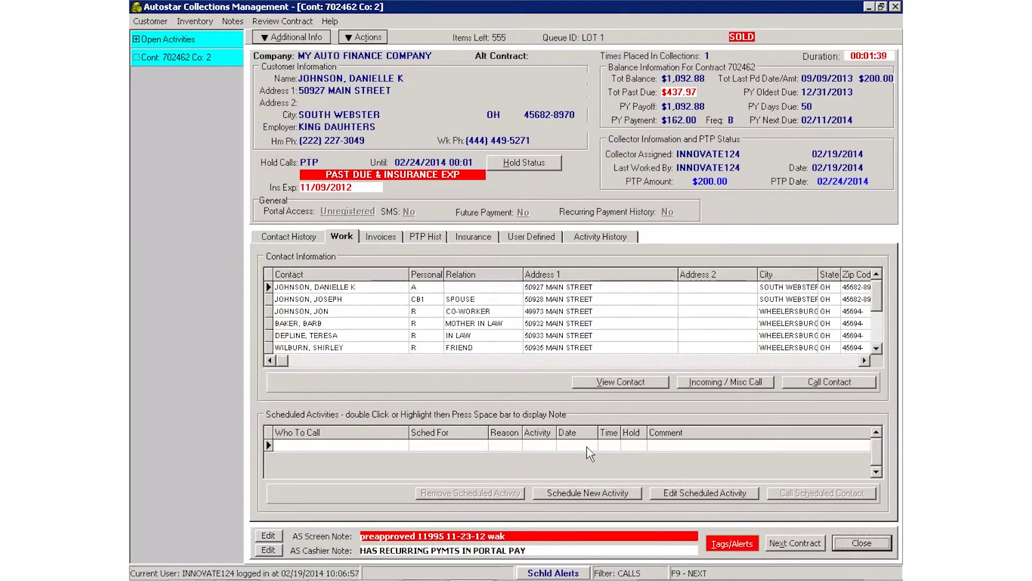